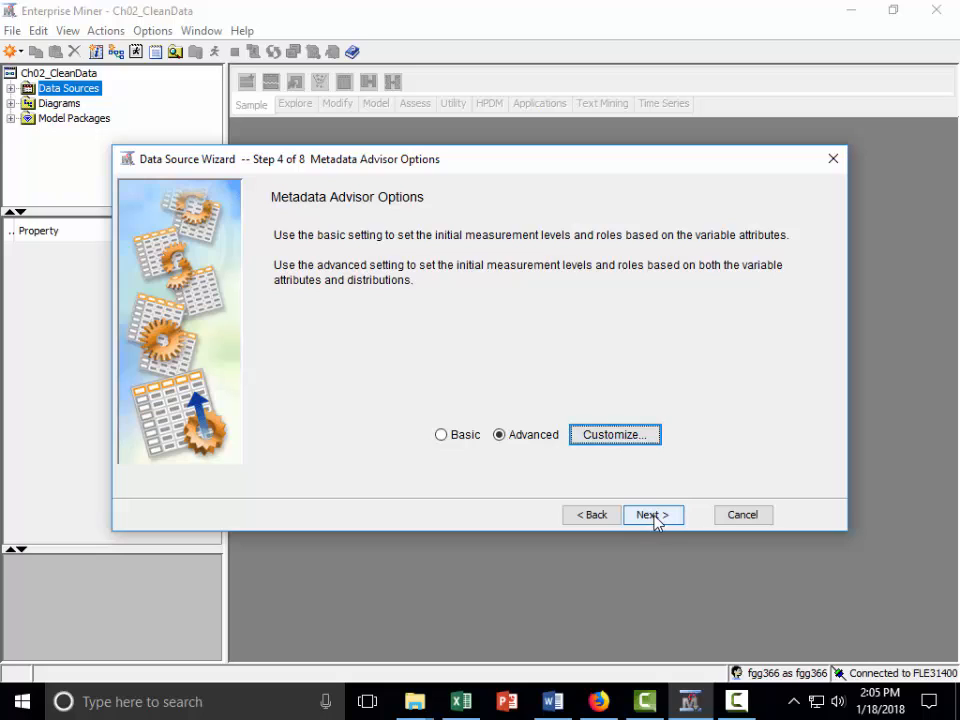
Proceed with the Advanced metadata advisor setting and explore the distributions of all variables from AE to gender.
click(656, 521)
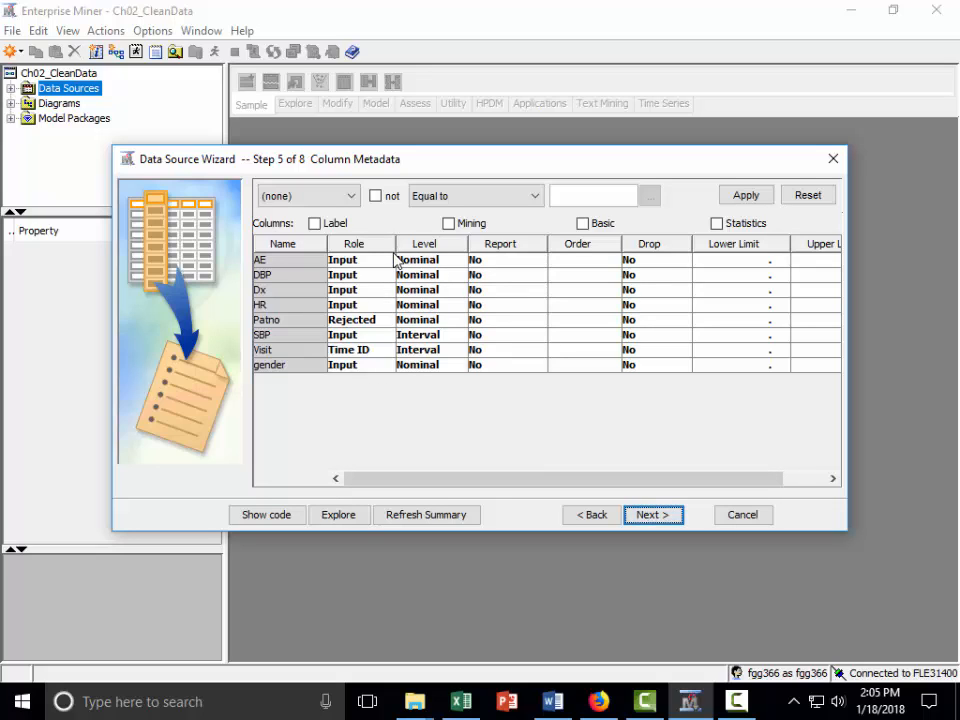
click(303, 265)
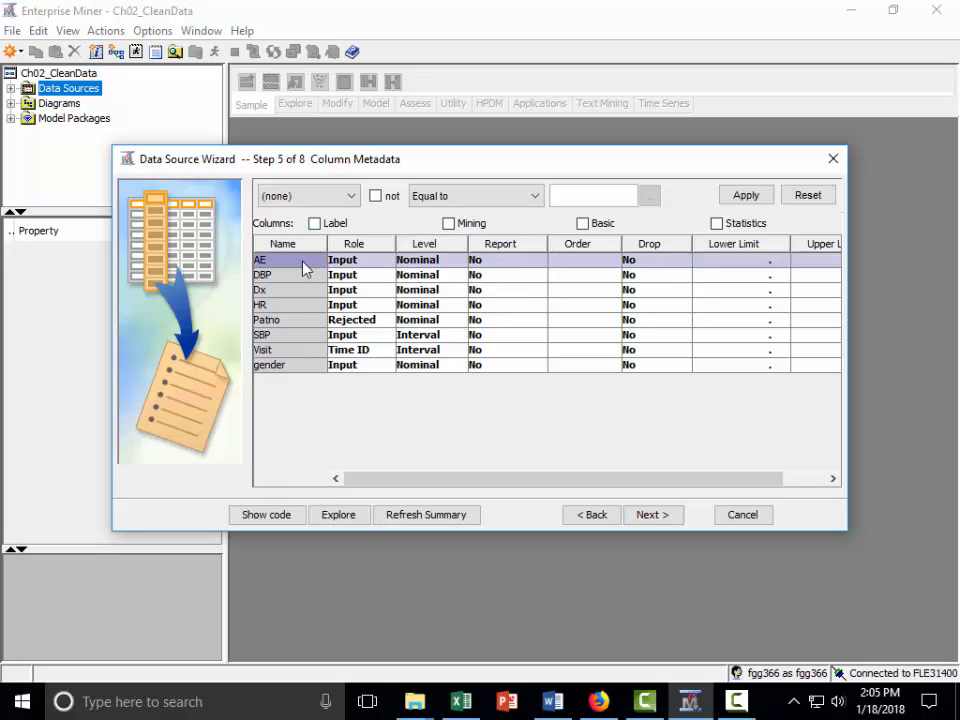
shift+click(285, 365)
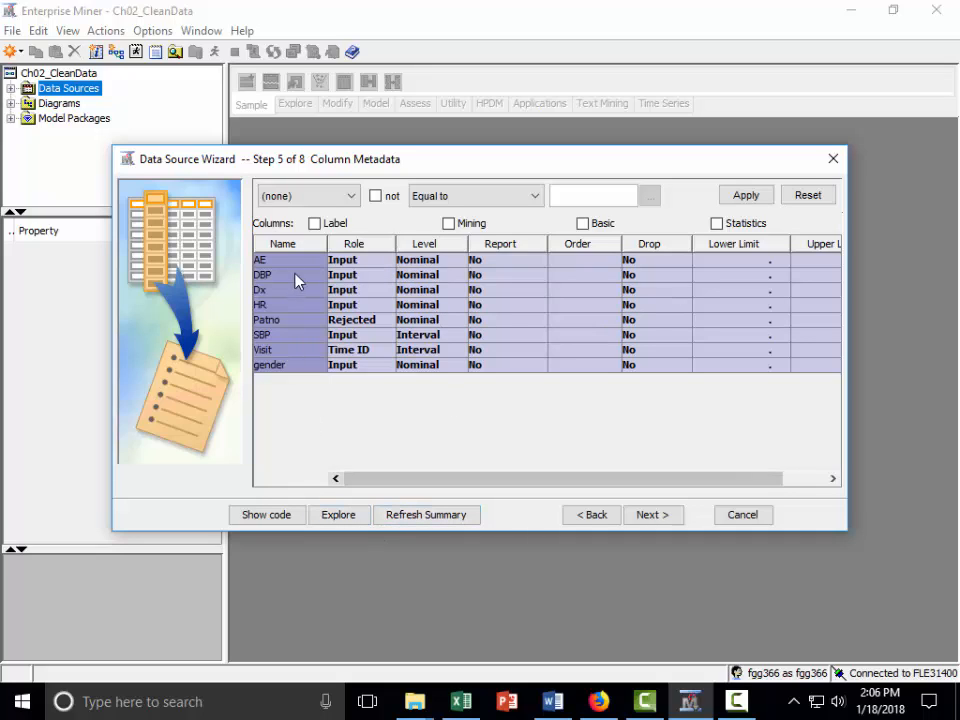
click(340, 514)
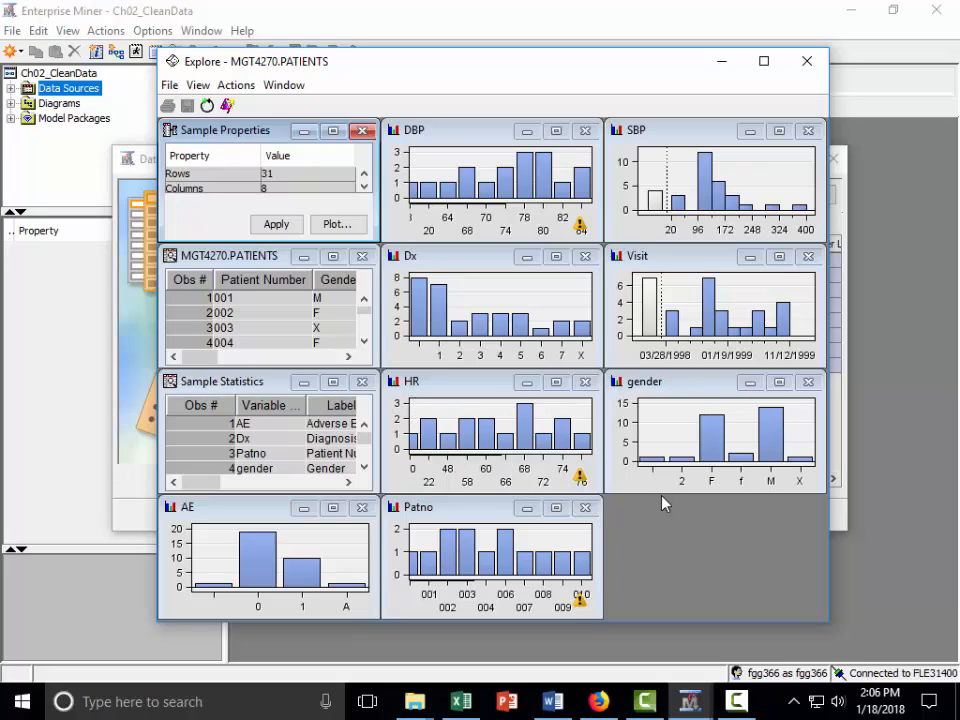
click(809, 131)
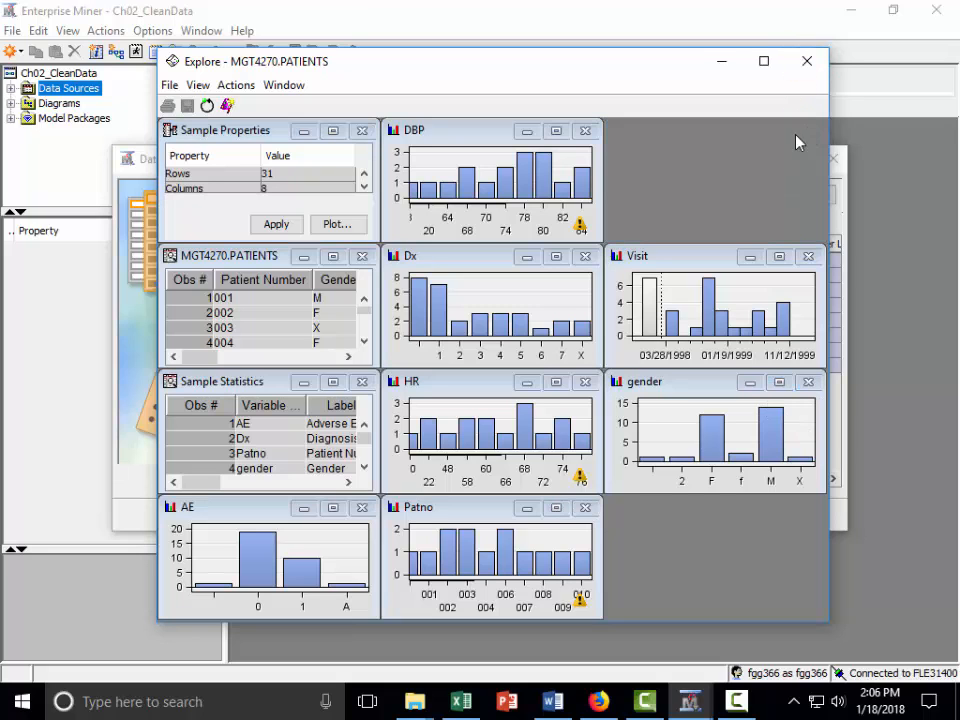
click(805, 63)
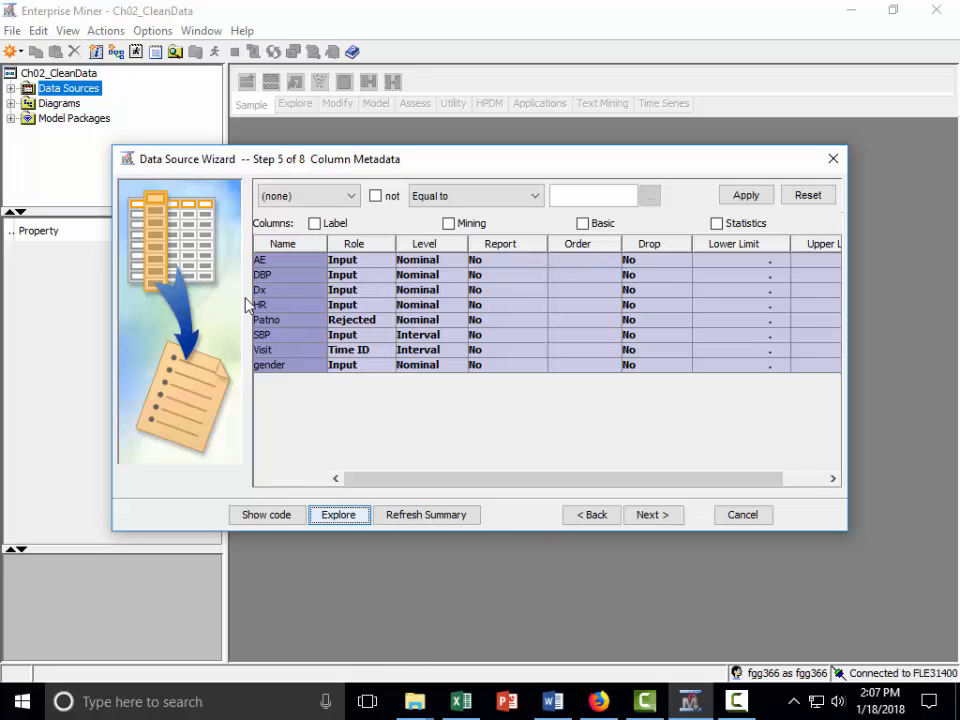
click(315, 224)
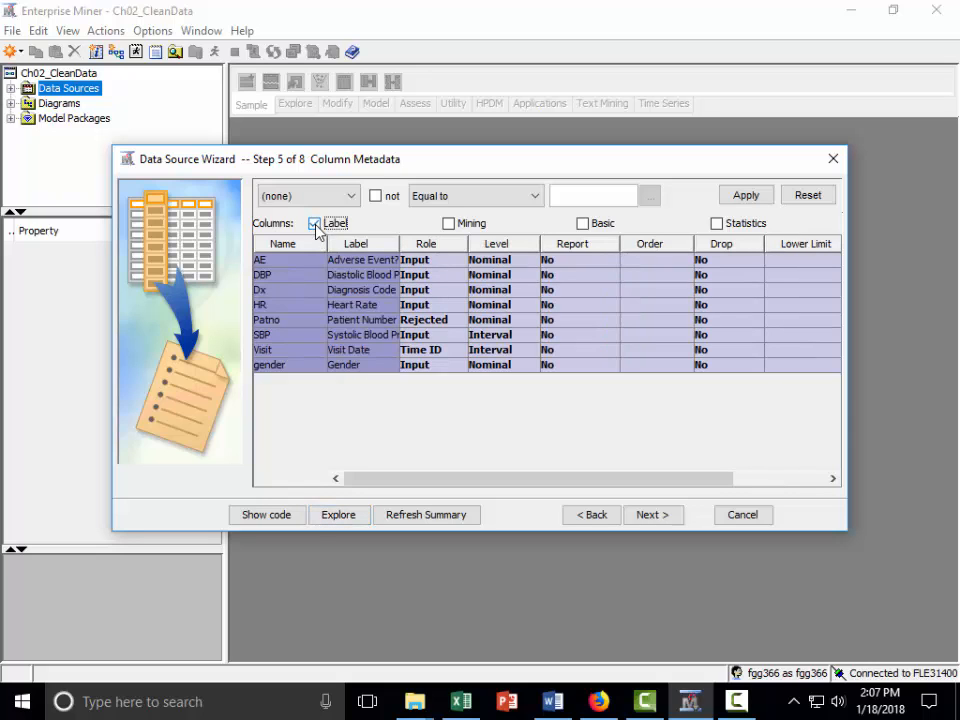
drag(399, 244, 465, 249)
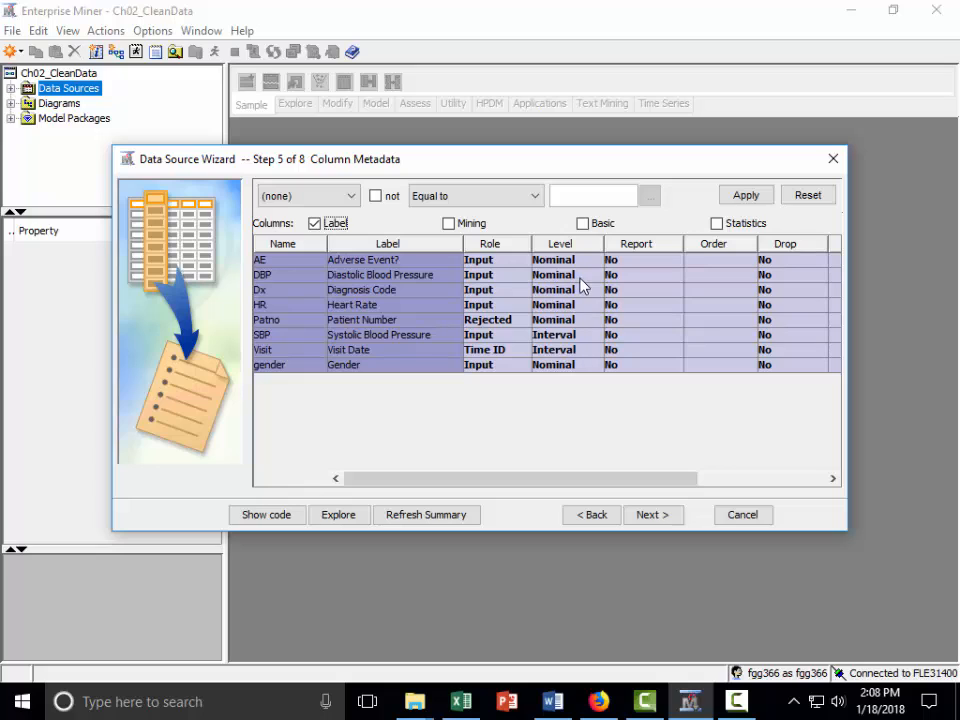
click(585, 276)
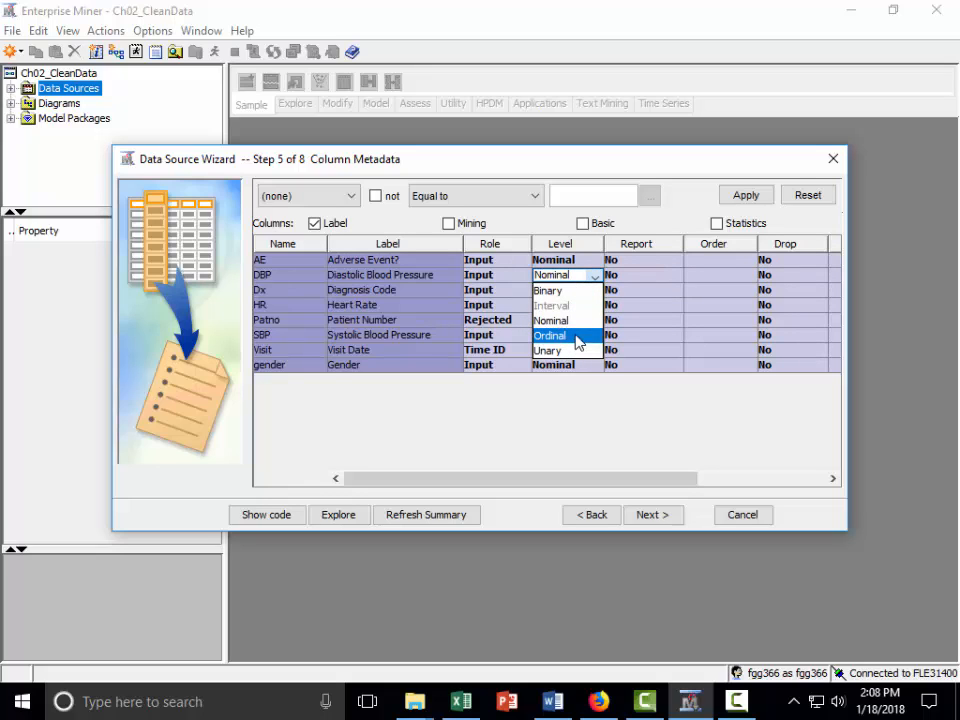
click(595, 274)
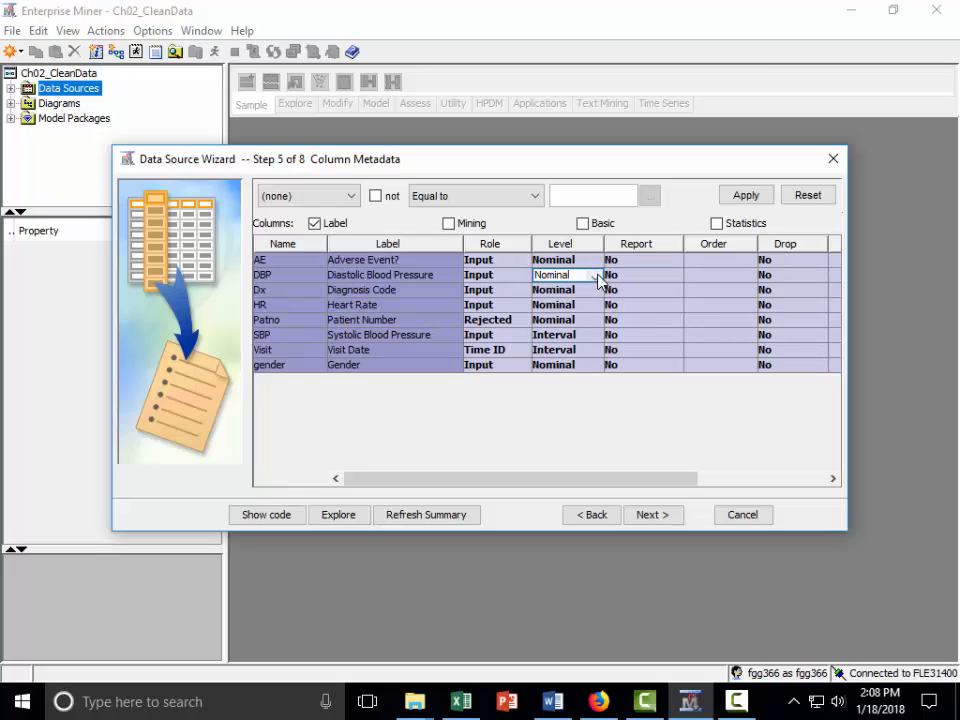
click(595, 274)
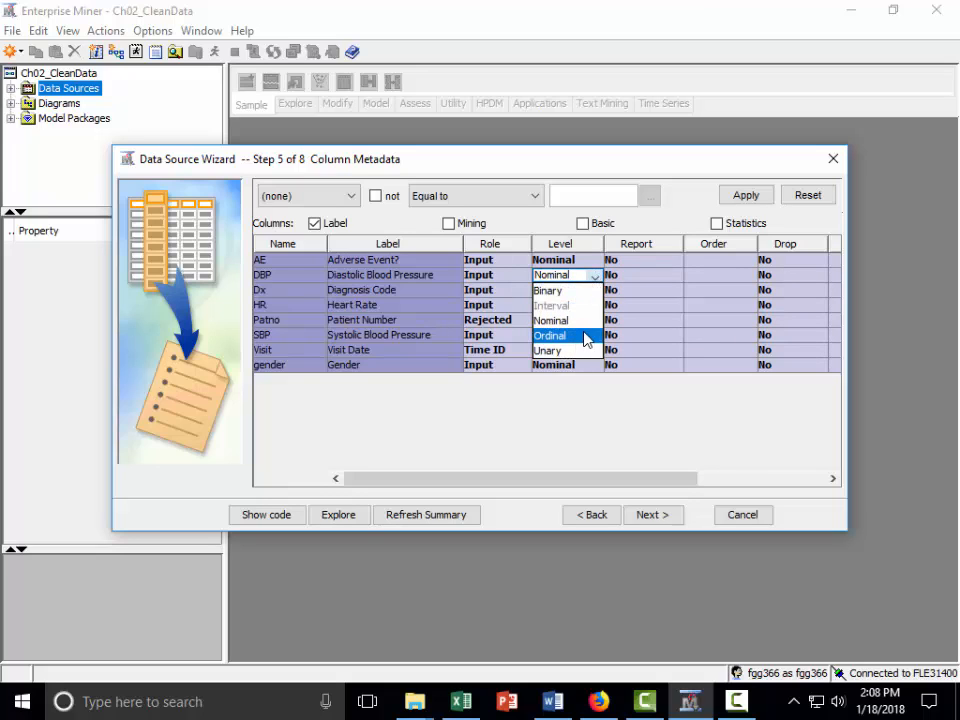
click(581, 318)
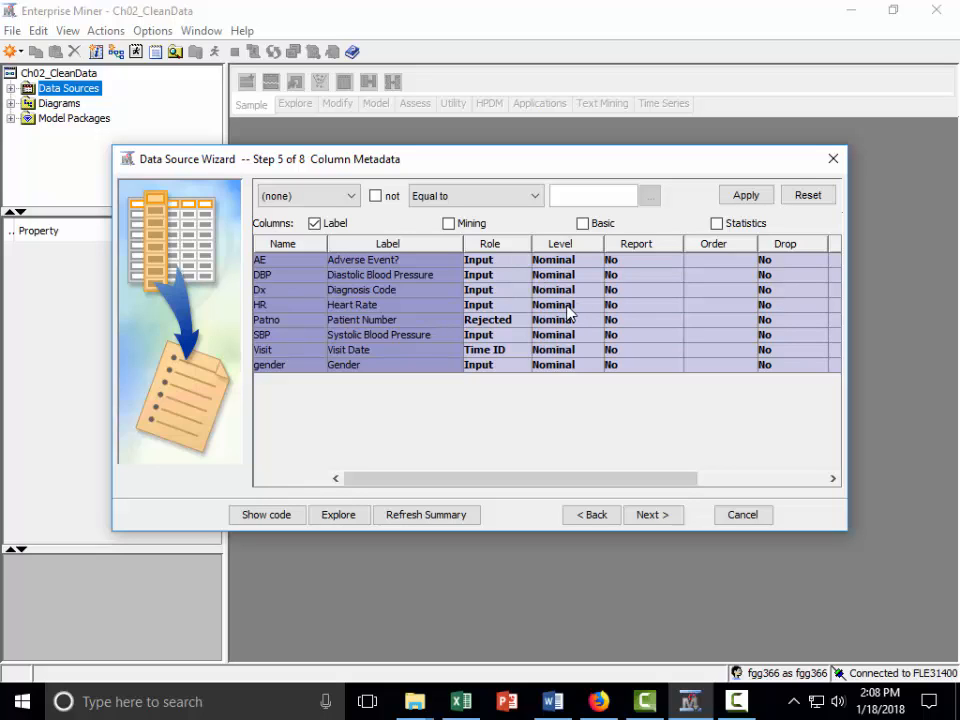
click(506, 280)
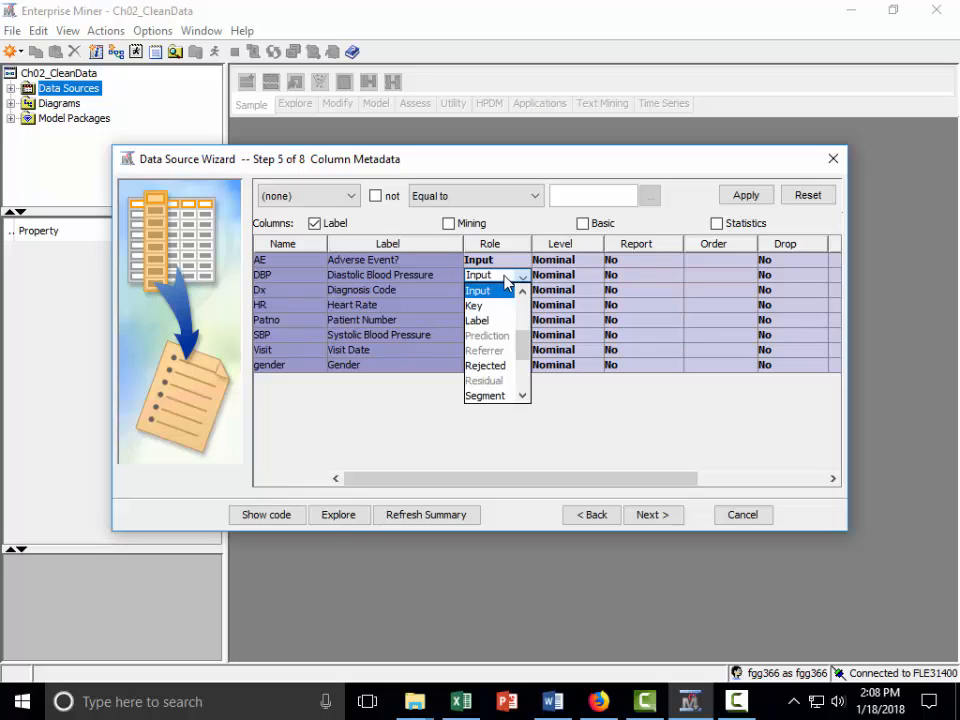
click(575, 285)
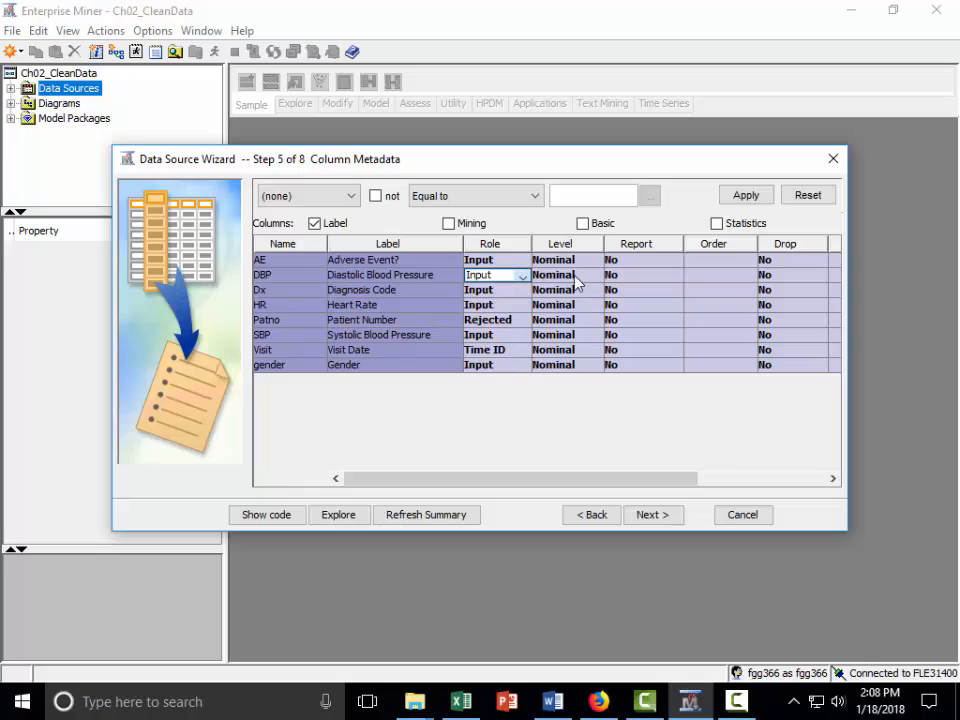
click(594, 278)
click(594, 278)
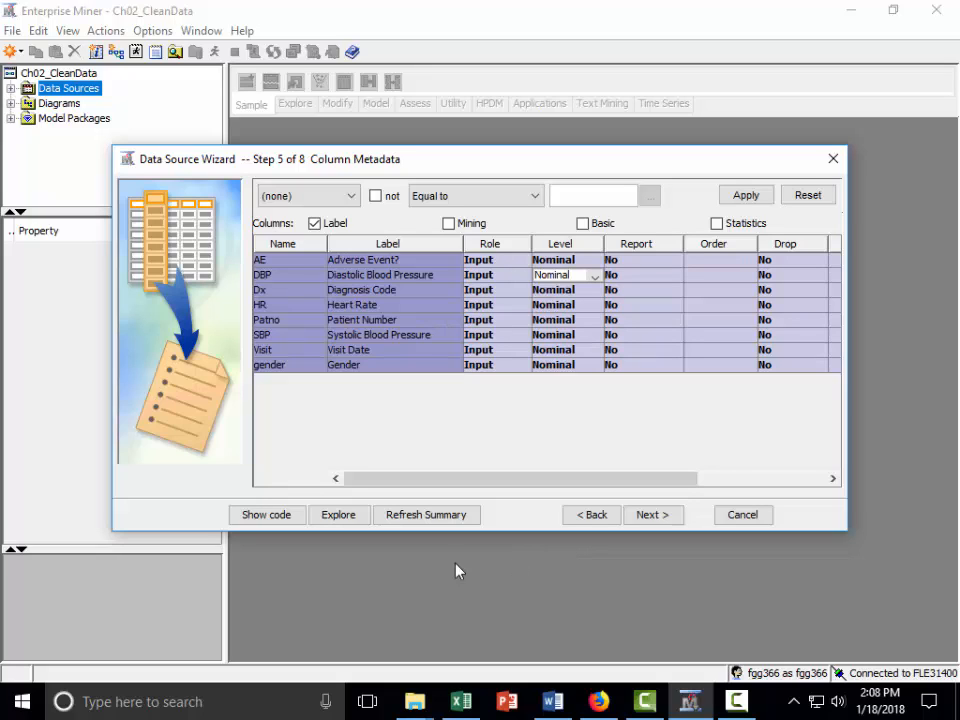
click(592, 515)
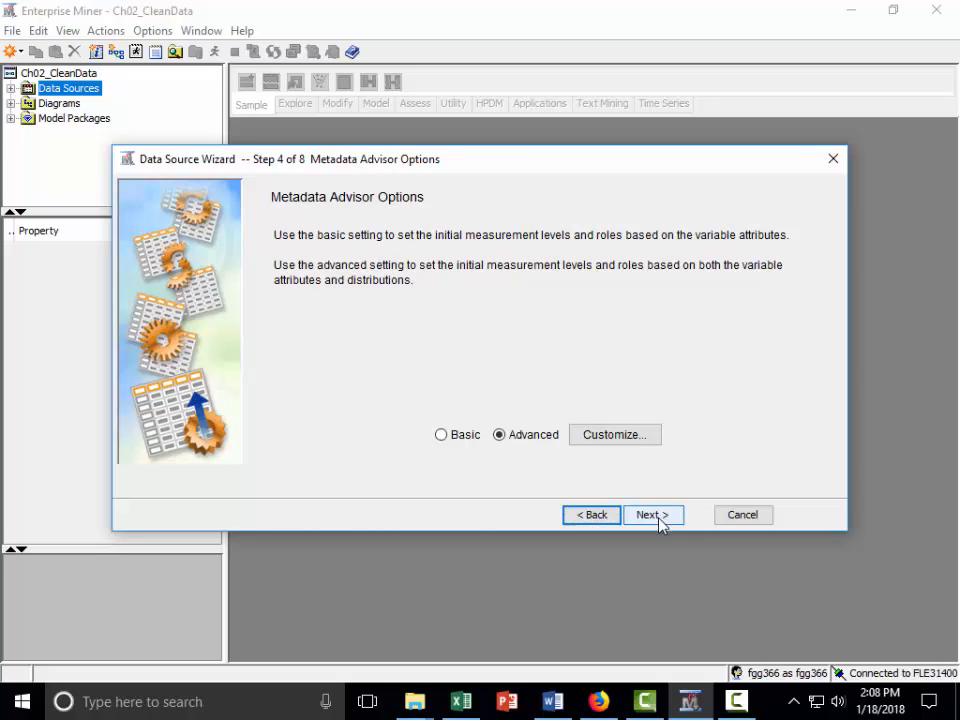
click(656, 518)
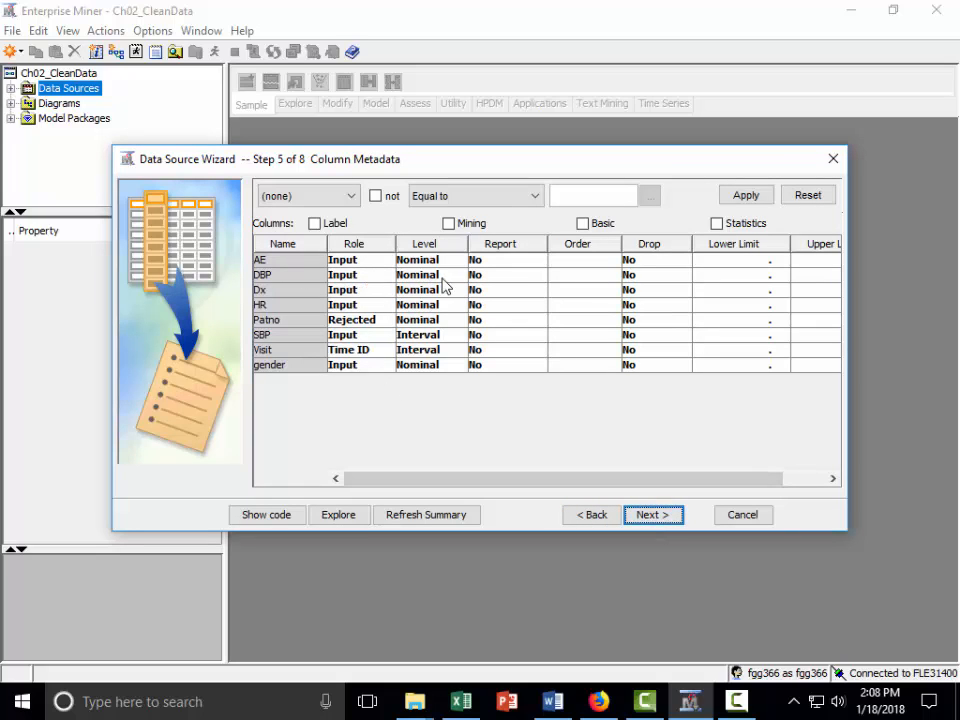
Show the variable labels in full and set the measurement level of DBP and HR to Interval.
click(315, 224)
click(529, 280)
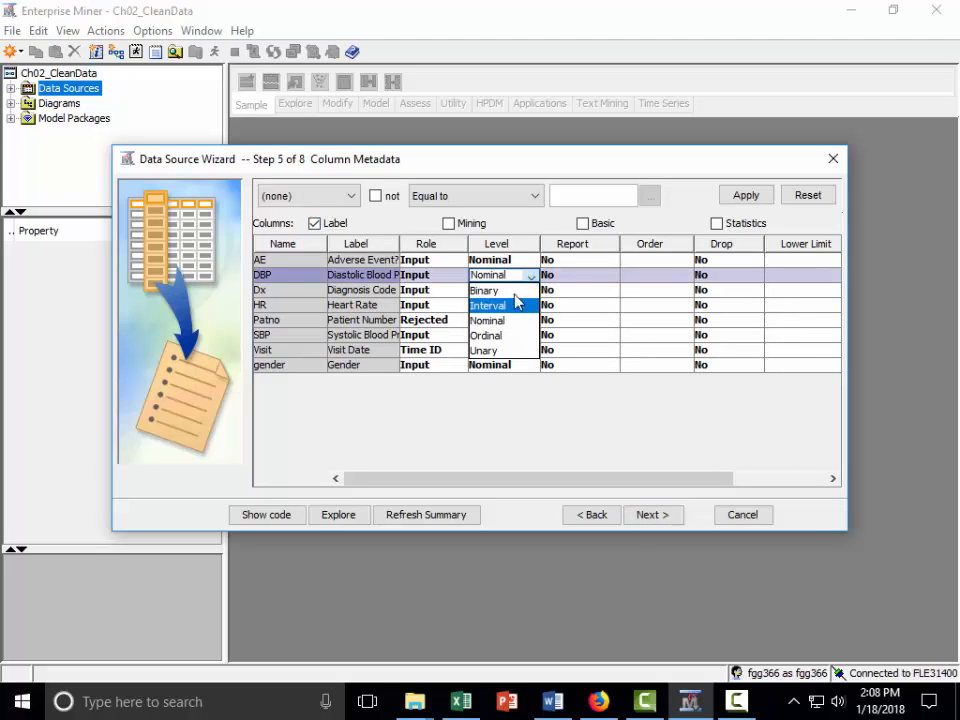
click(505, 305)
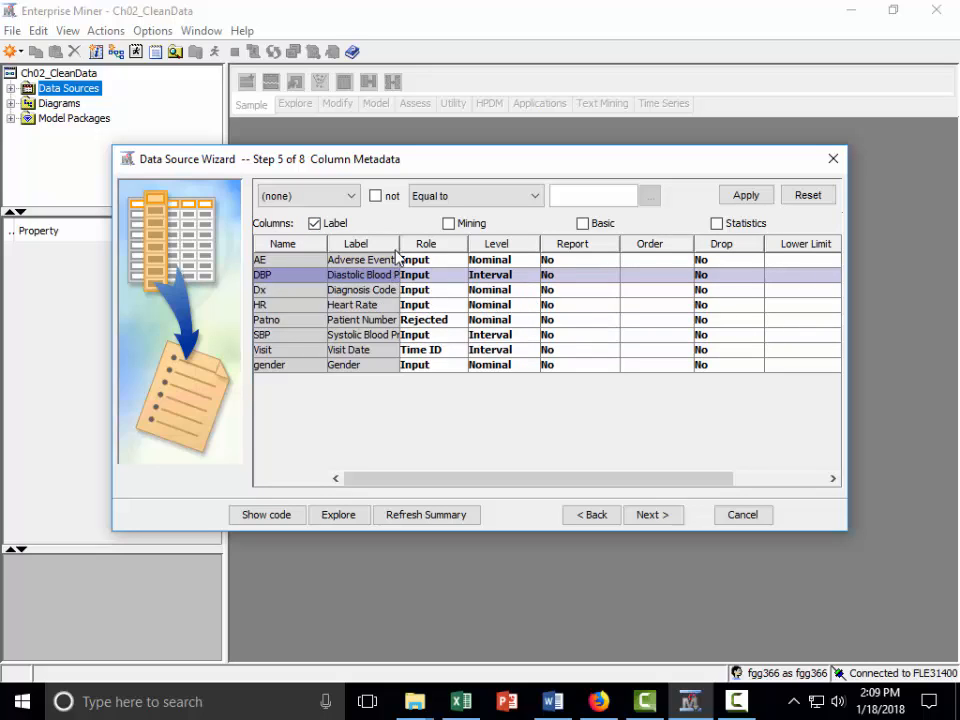
drag(399, 244, 450, 248)
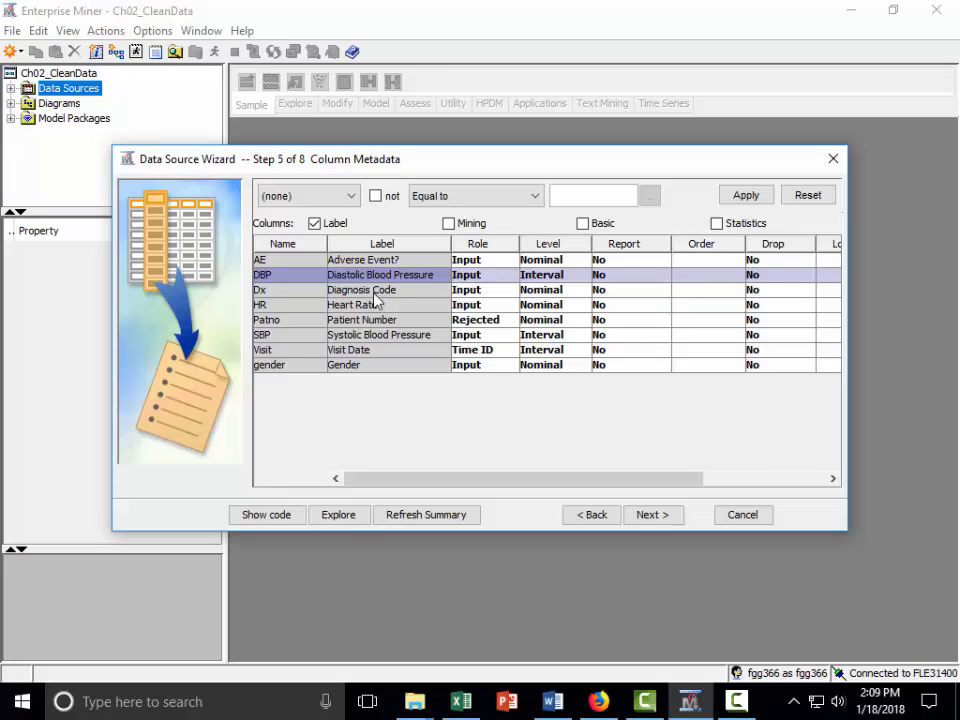
click(585, 305)
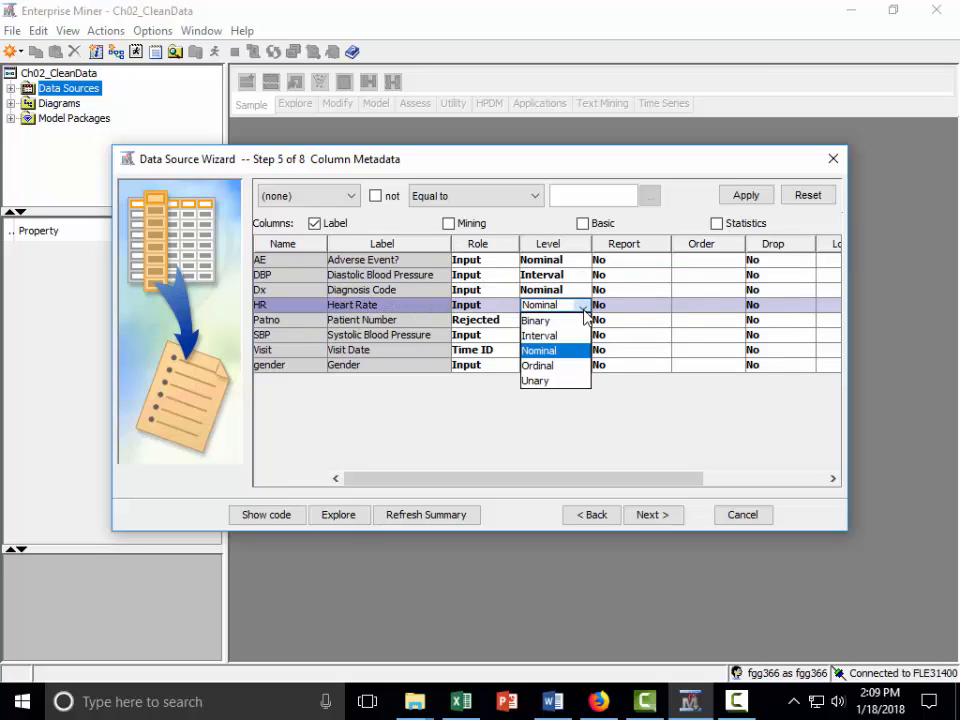
click(572, 335)
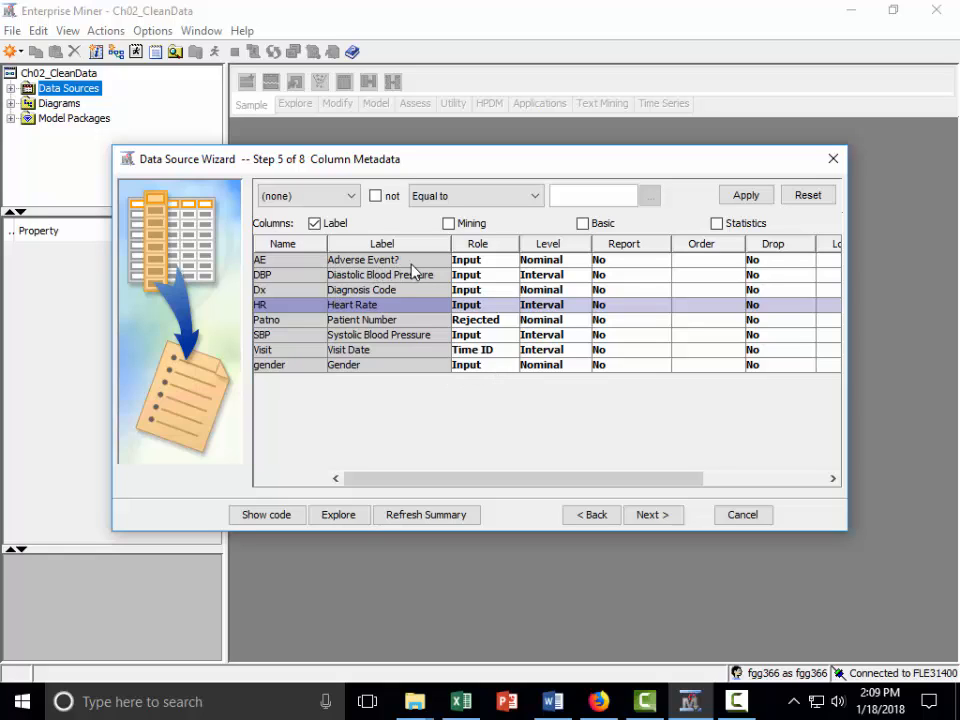
Set the role of the AE (Adverse Event?) variable to Target, keeping its level Nominal.
click(580, 262)
click(580, 262)
click(478, 258)
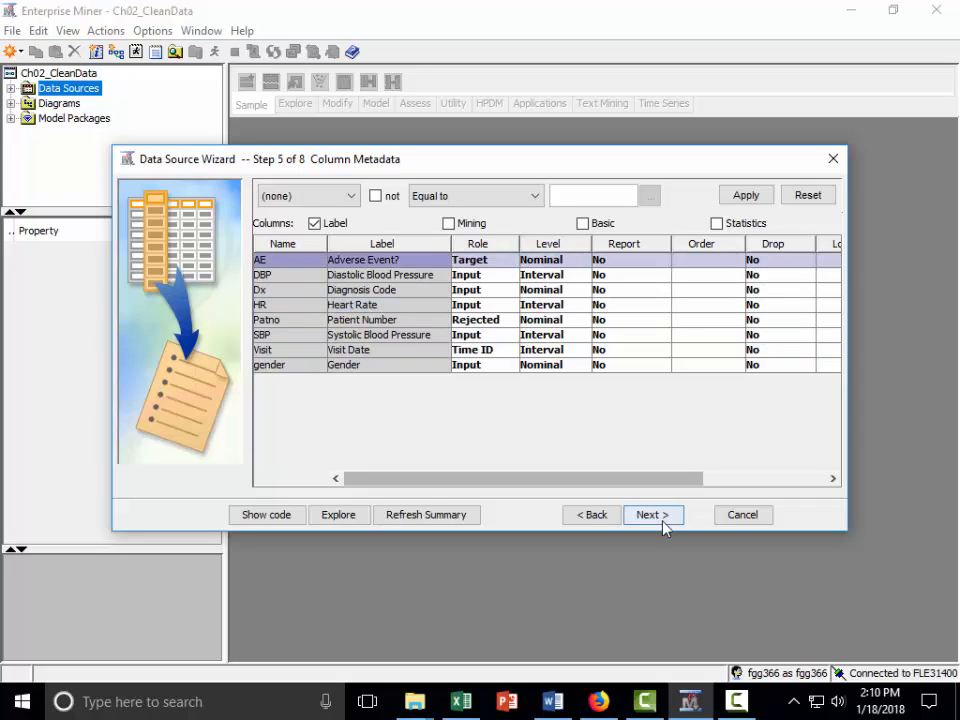
click(665, 525)
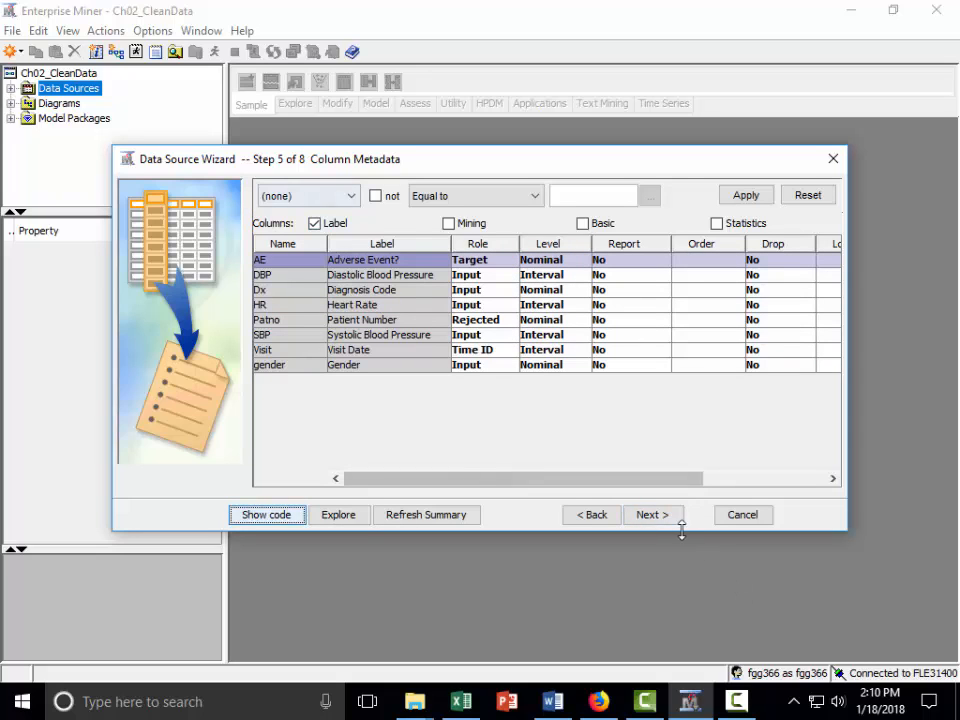
Finish creating the data source without decision processing or a sample data set, keeping the name PATIENTS and role Raw.
click(652, 516)
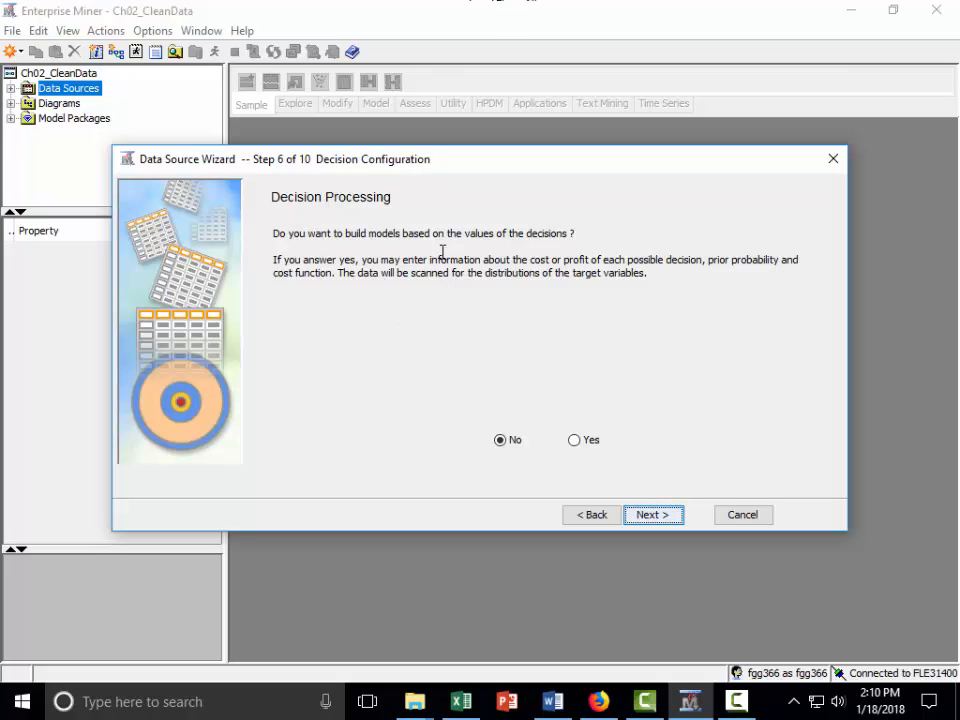
click(665, 524)
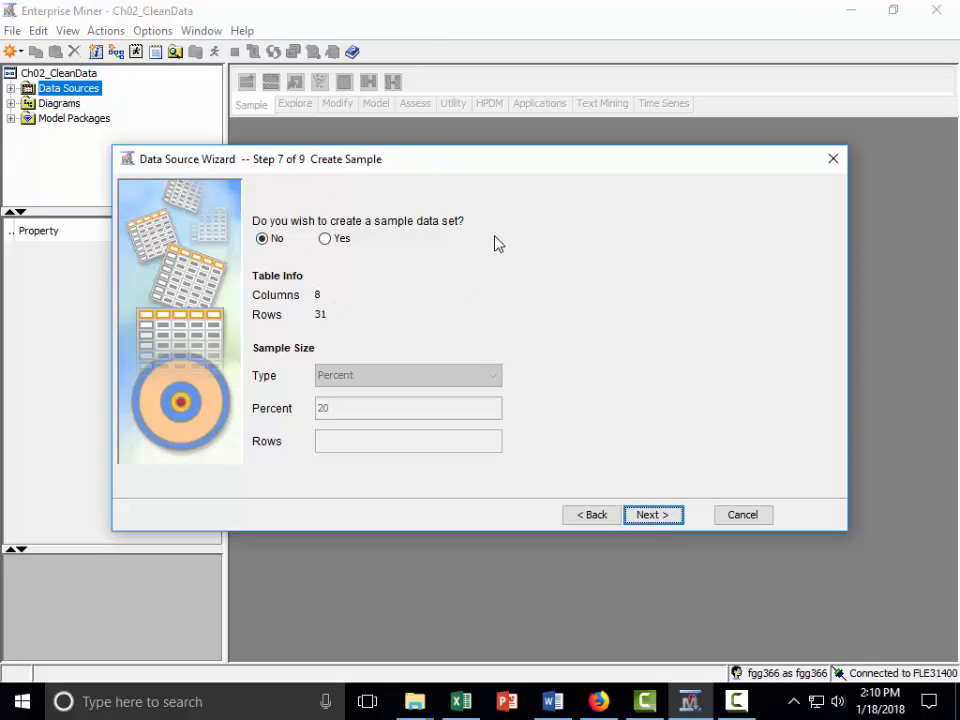
click(673, 521)
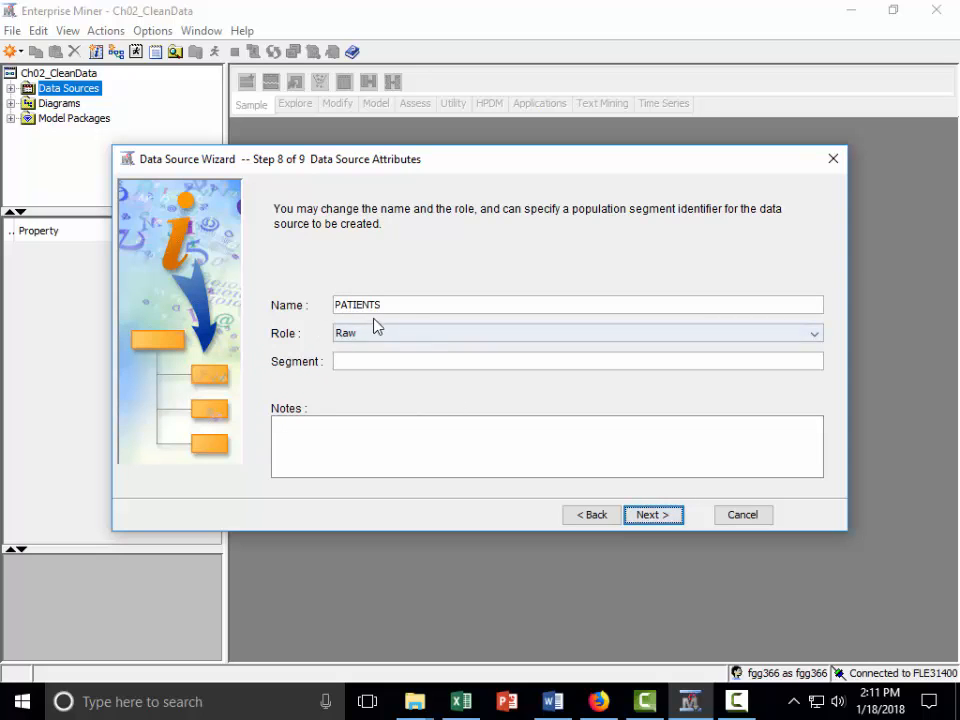
click(670, 518)
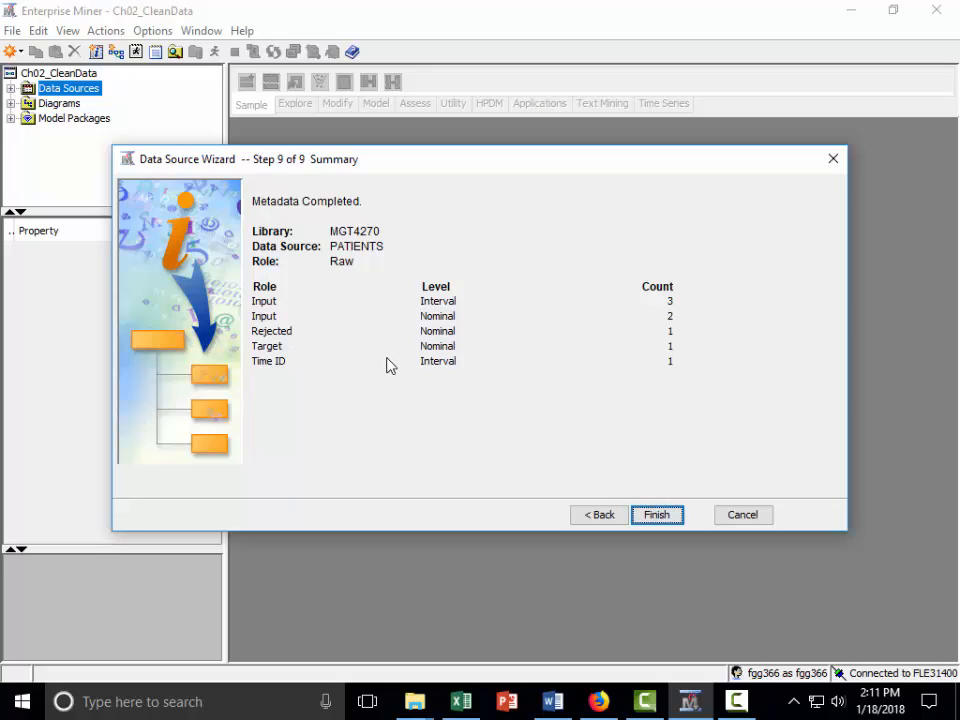
click(657, 515)
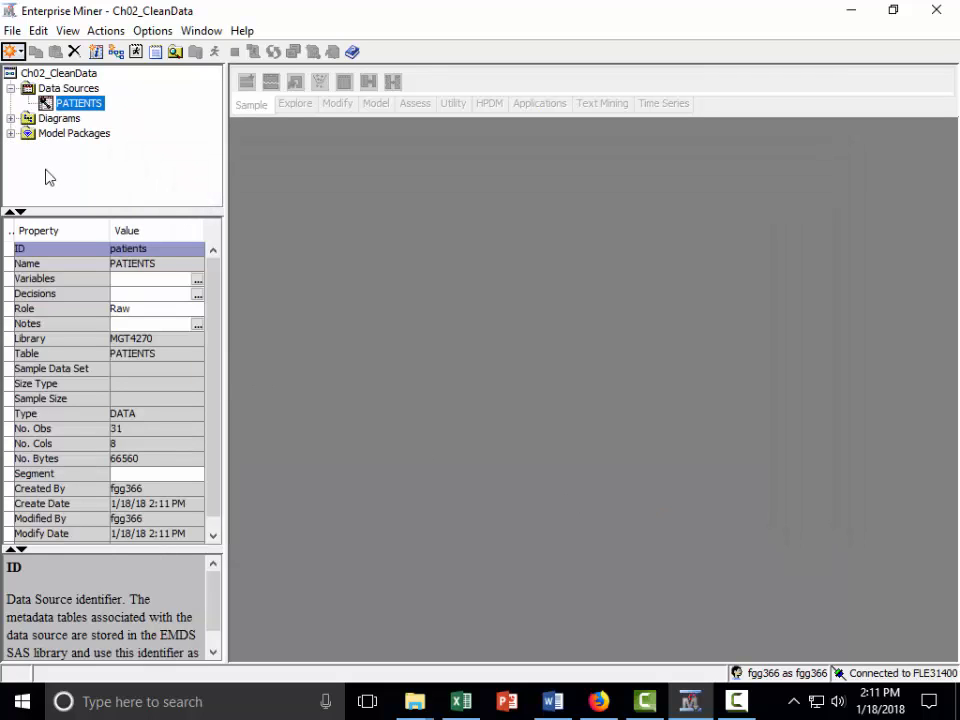